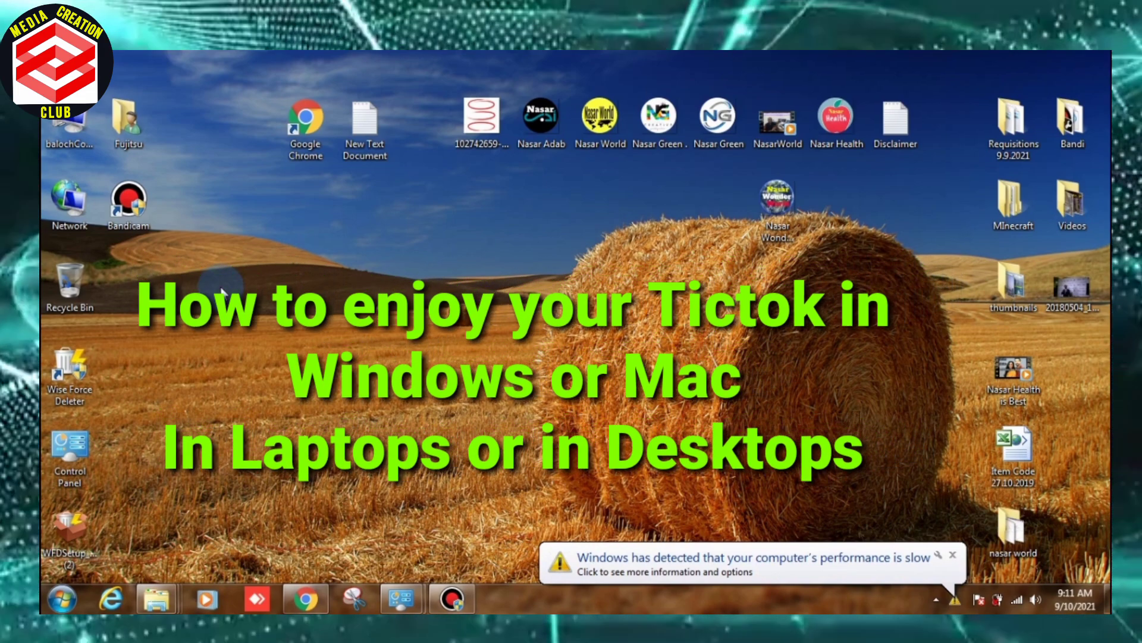
# - Switch to Chrome, search Google for "tictok ffor windowws" and look through the results
pyautogui.click(308, 602)
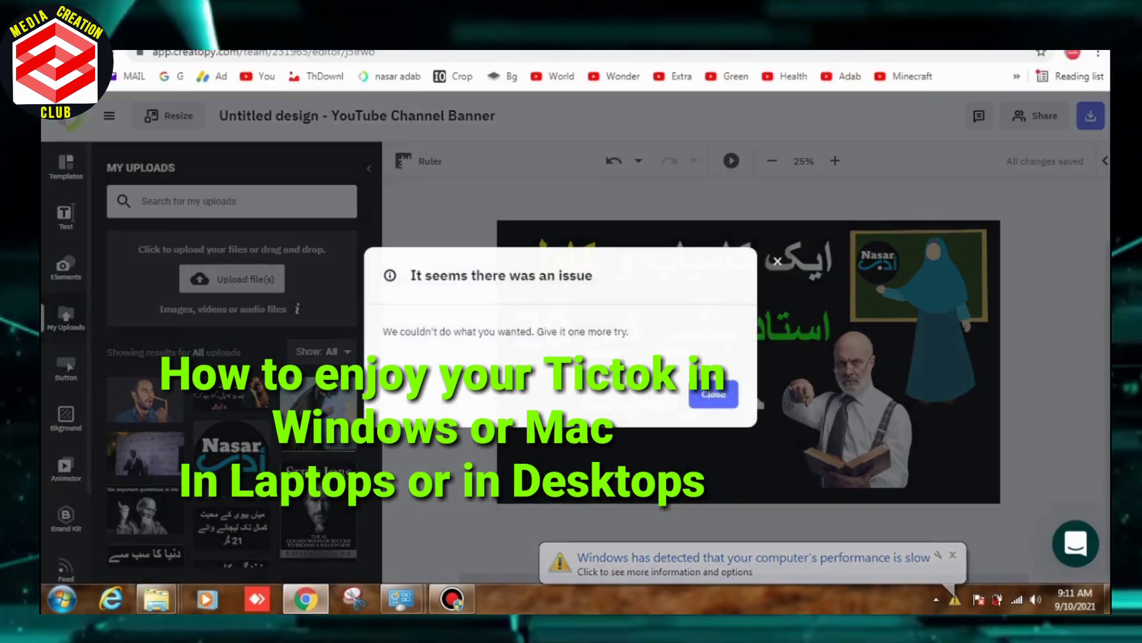
pyautogui.click(623, 499)
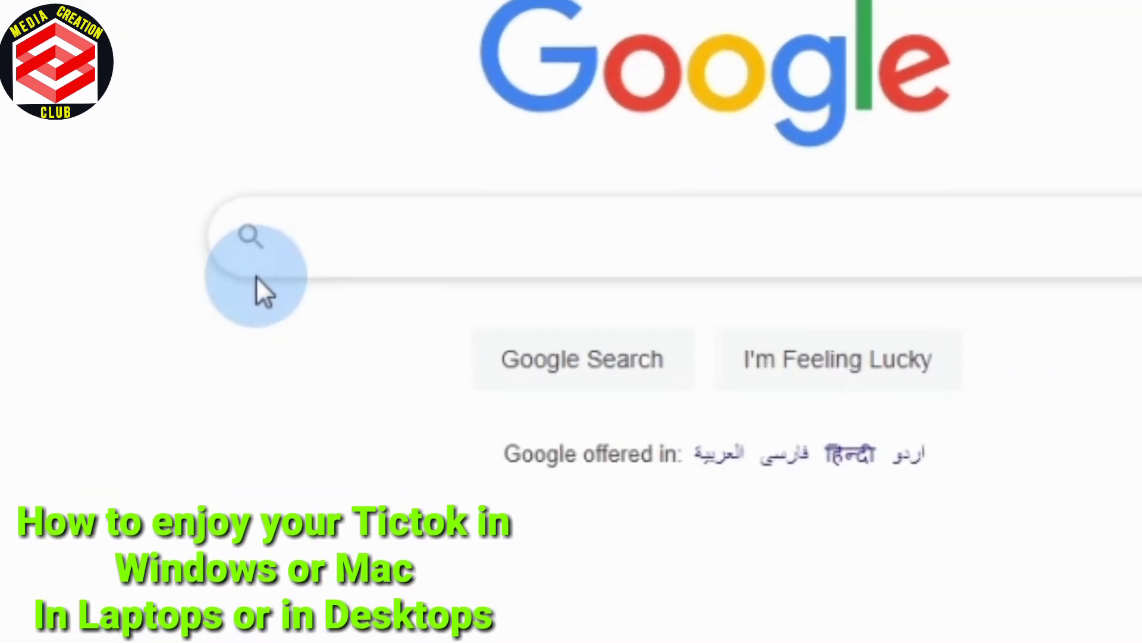
pyautogui.write('tuicck')
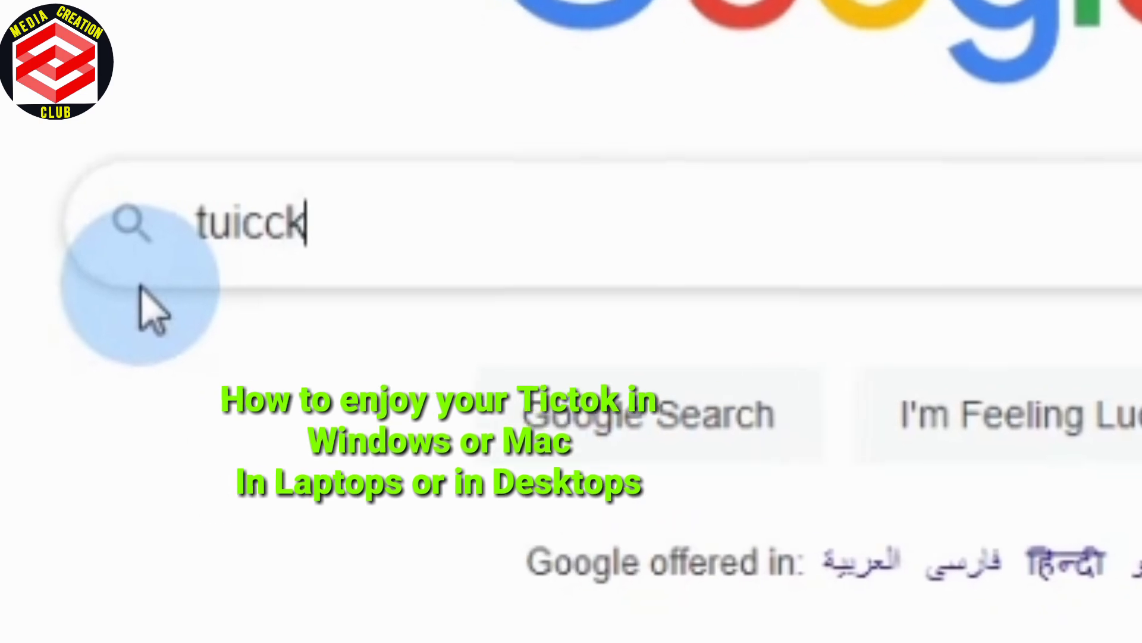
pyautogui.press('BackSpace')
pyautogui.press('BackSpace')
pyautogui.press('BackSpace')
pyautogui.press('BackSpace')
pyautogui.press('BackSpace')
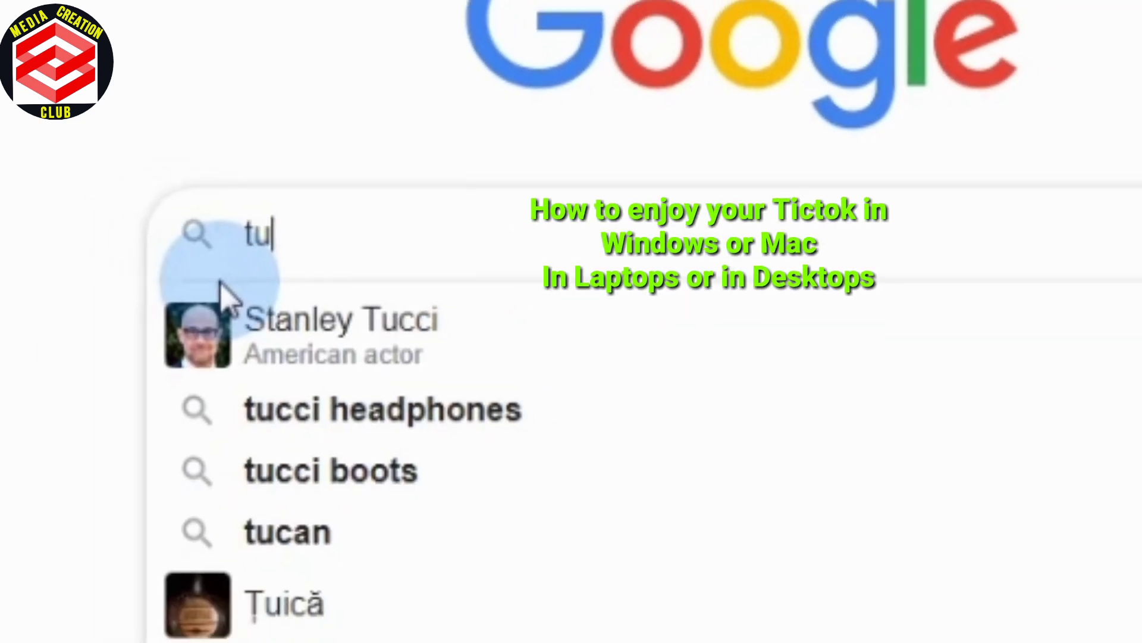
pyautogui.write('ictok')
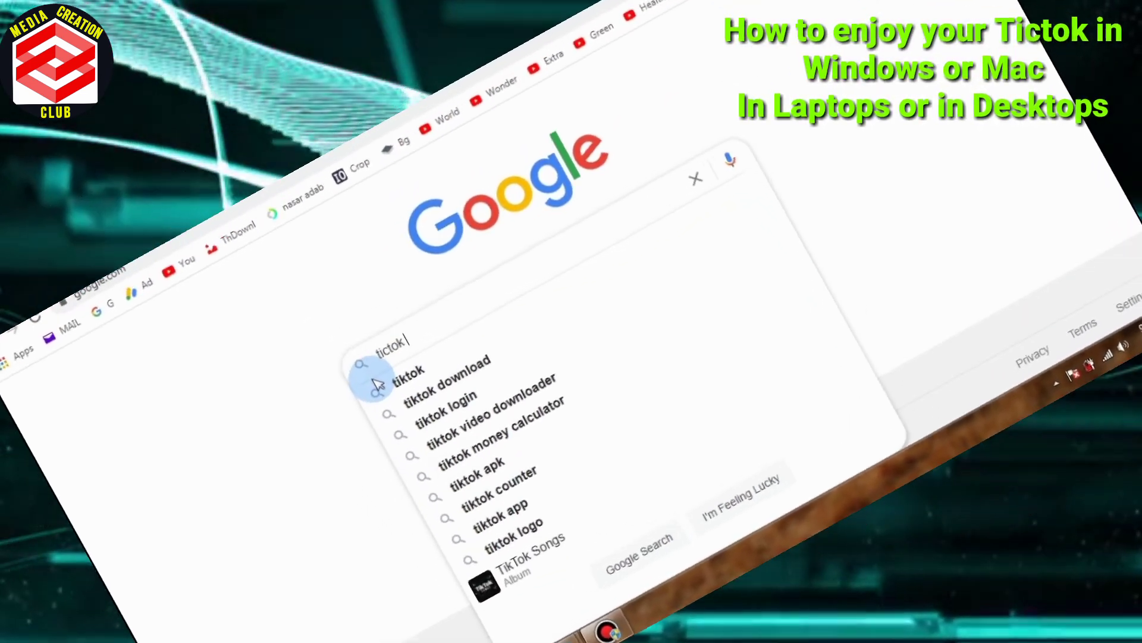
pyautogui.write(' ffor ')
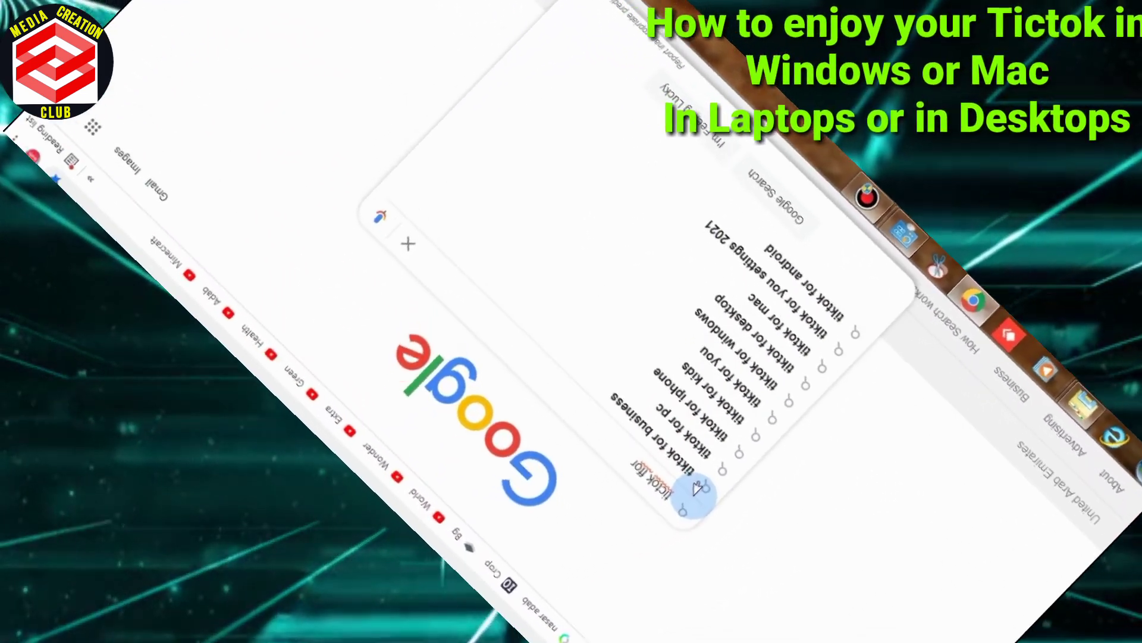
pyautogui.write('windowws')
pyautogui.press('Return')
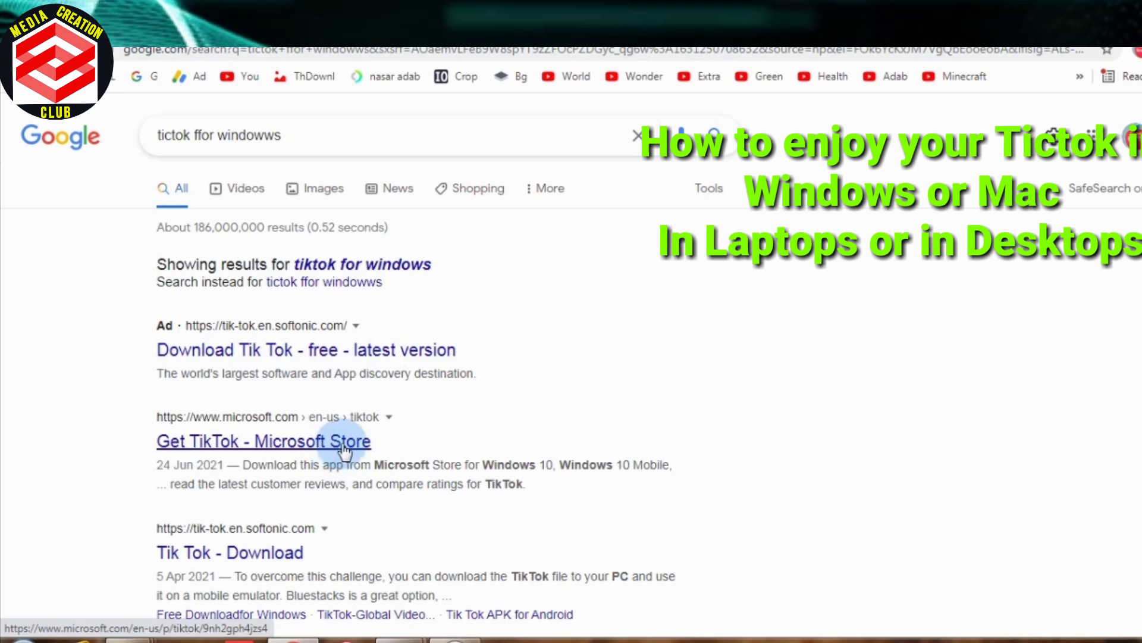
pyautogui.scroll(-3, 345, 450)
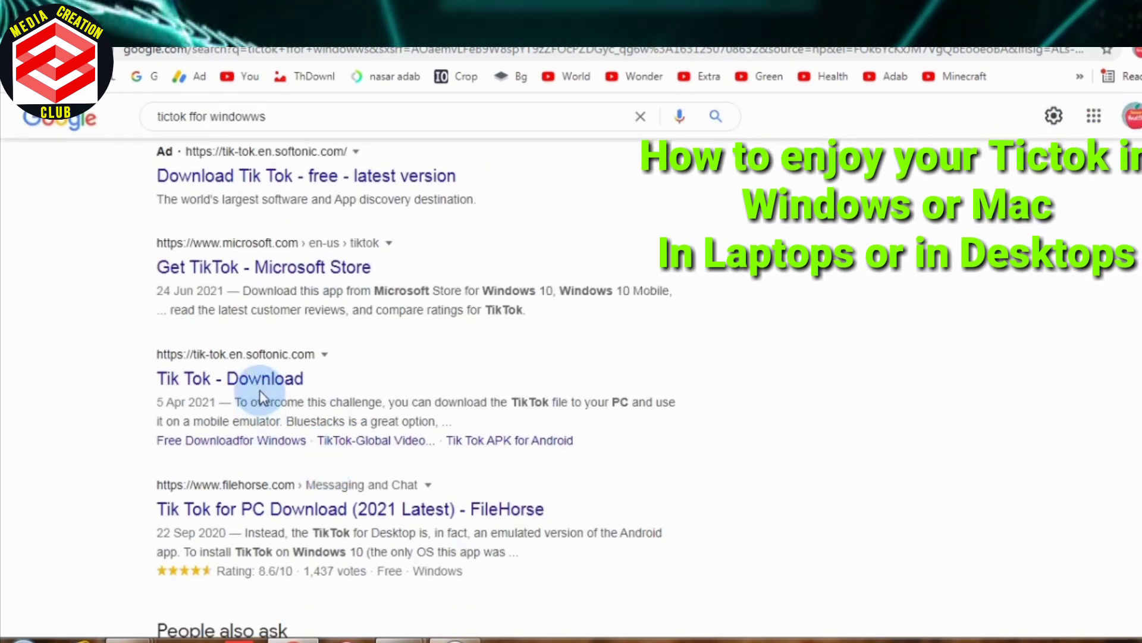
pyautogui.scroll(3, 351, 512)
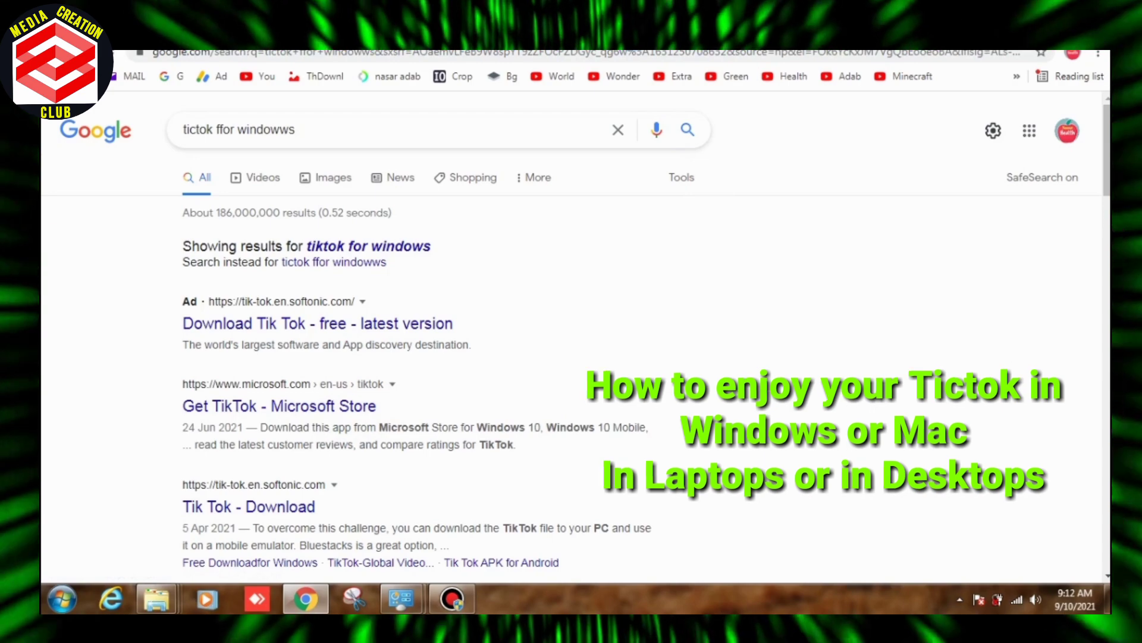
# - Load Google in a new tab and show the Chrome apps to reach the Chrome Web Store
pyautogui.hotkey('ctrl', 't')
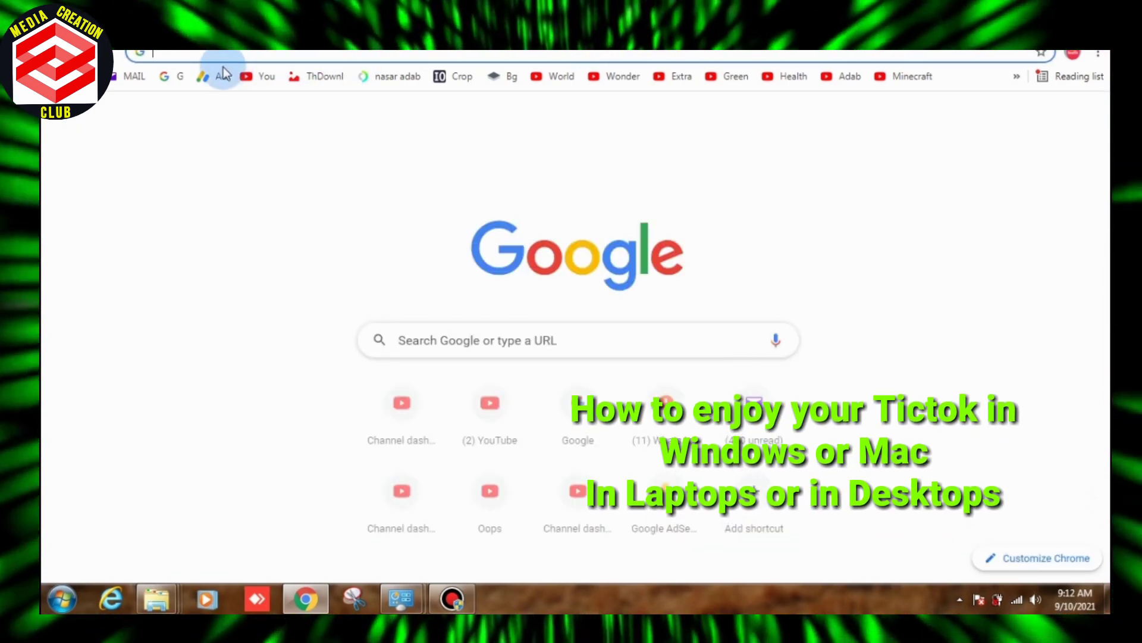
pyautogui.click(161, 83)
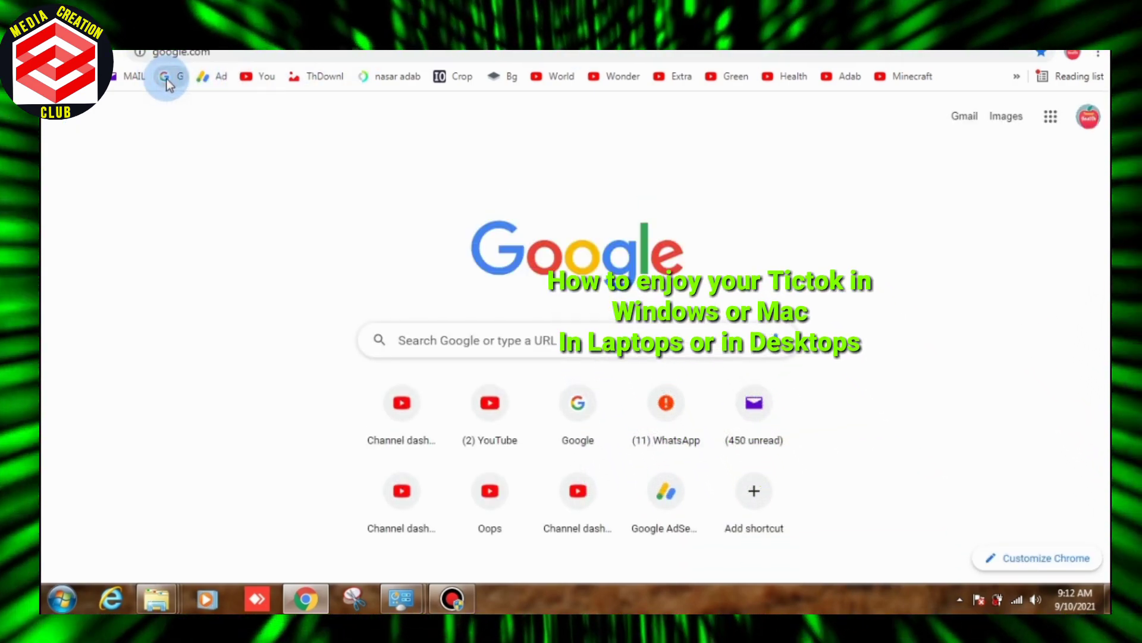
pyautogui.click(166, 80)
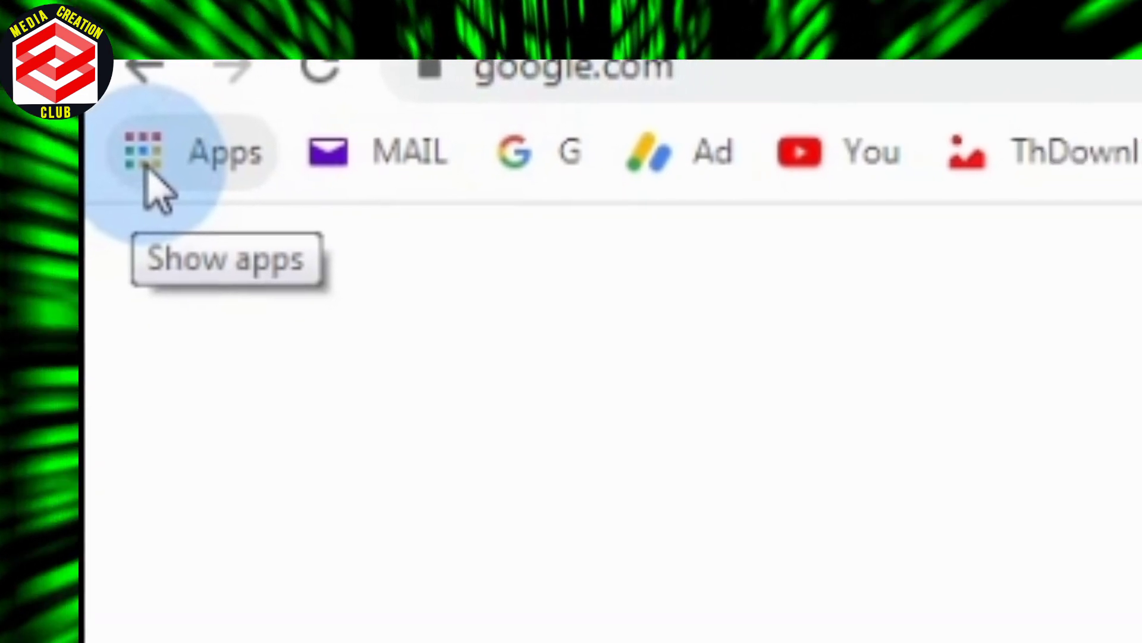
pyautogui.click(159, 172)
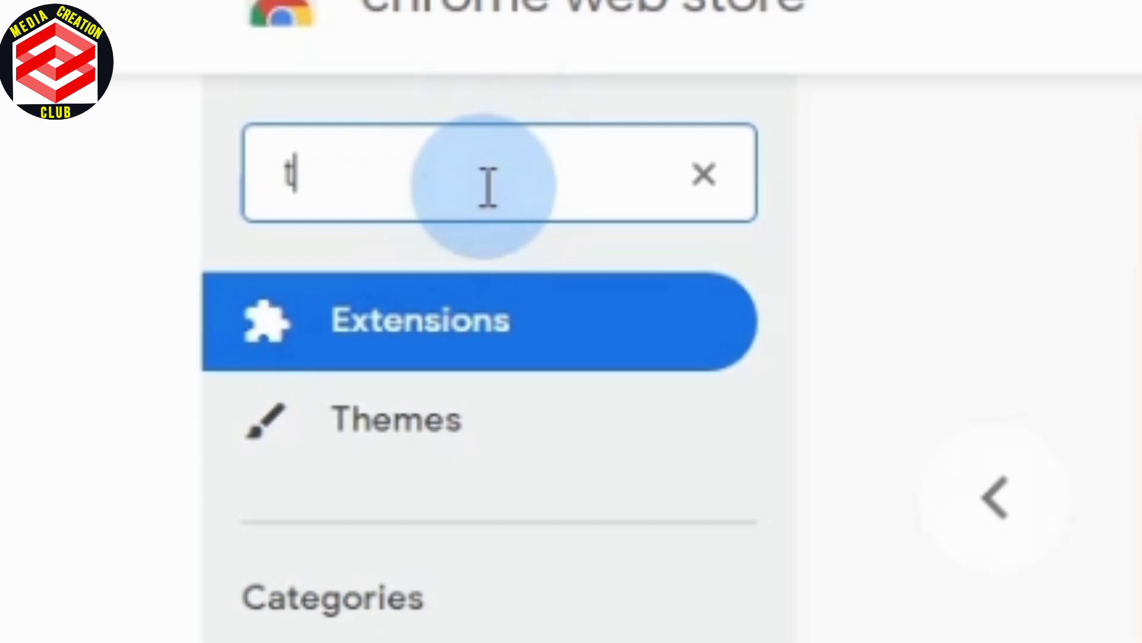
# - Search the Chrome Web Store for "tictok web"
pyautogui.write('ic')
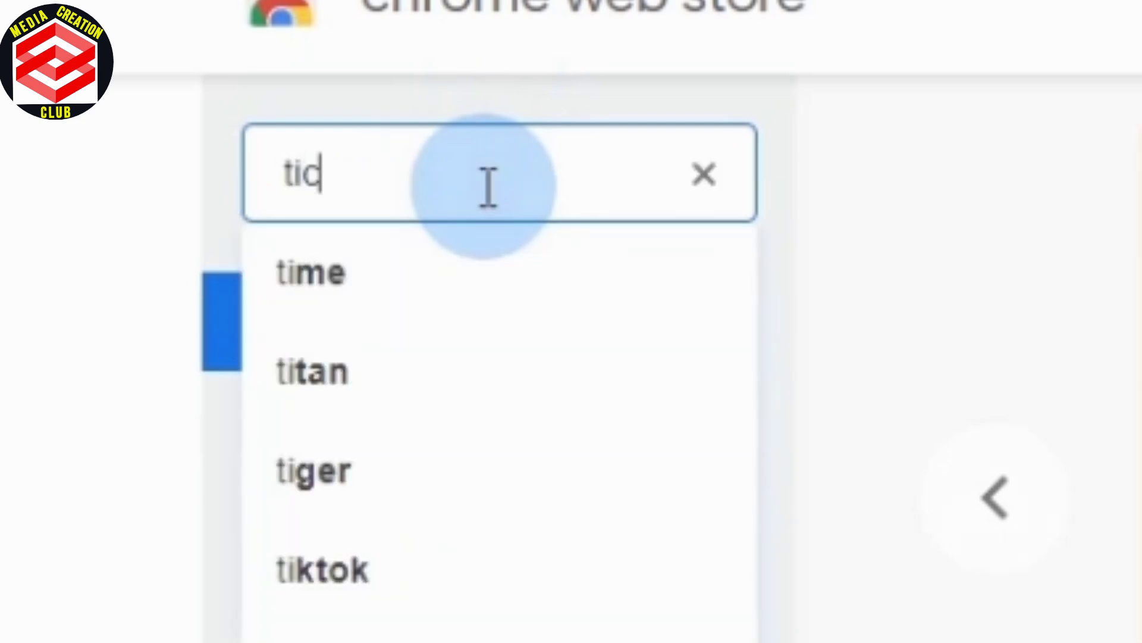
pyautogui.write('tok')
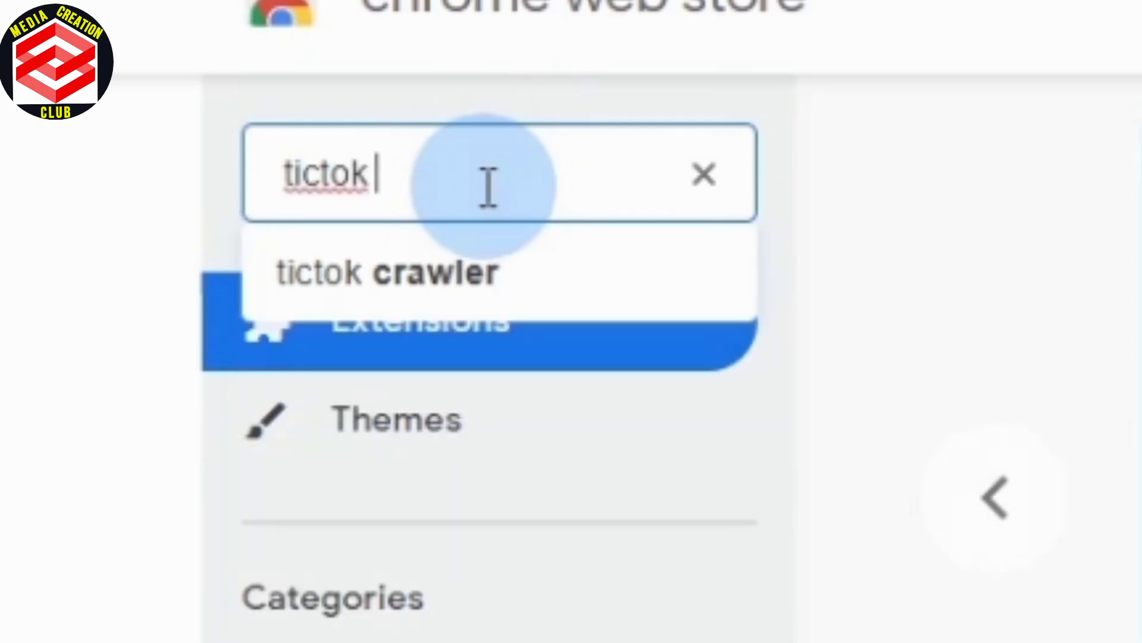
pyautogui.write(' web')
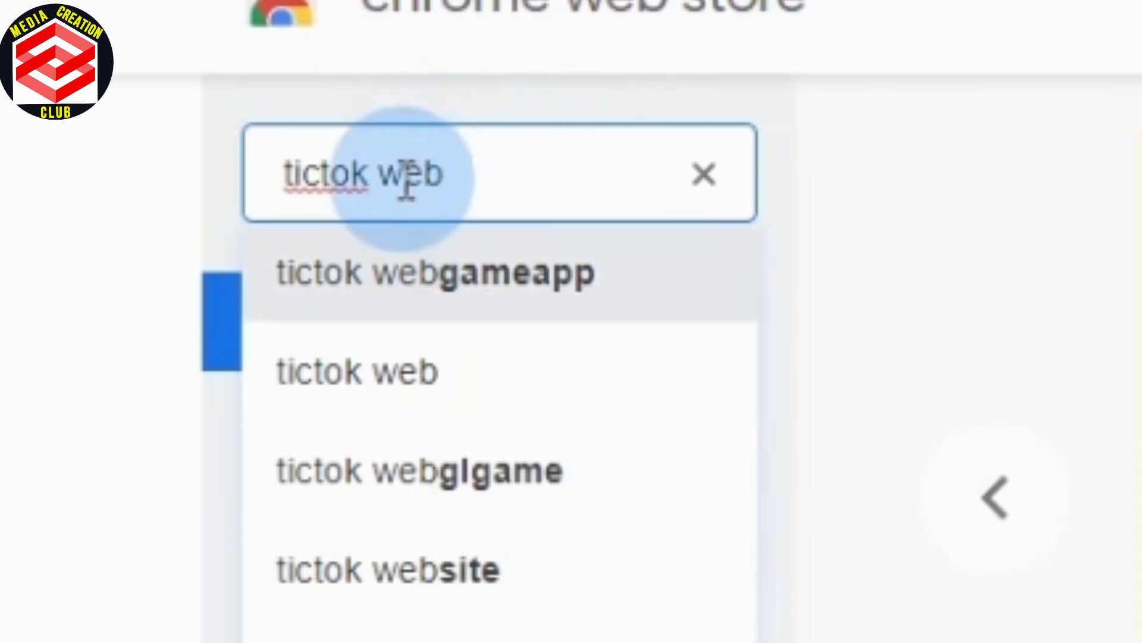
pyautogui.press('Return')
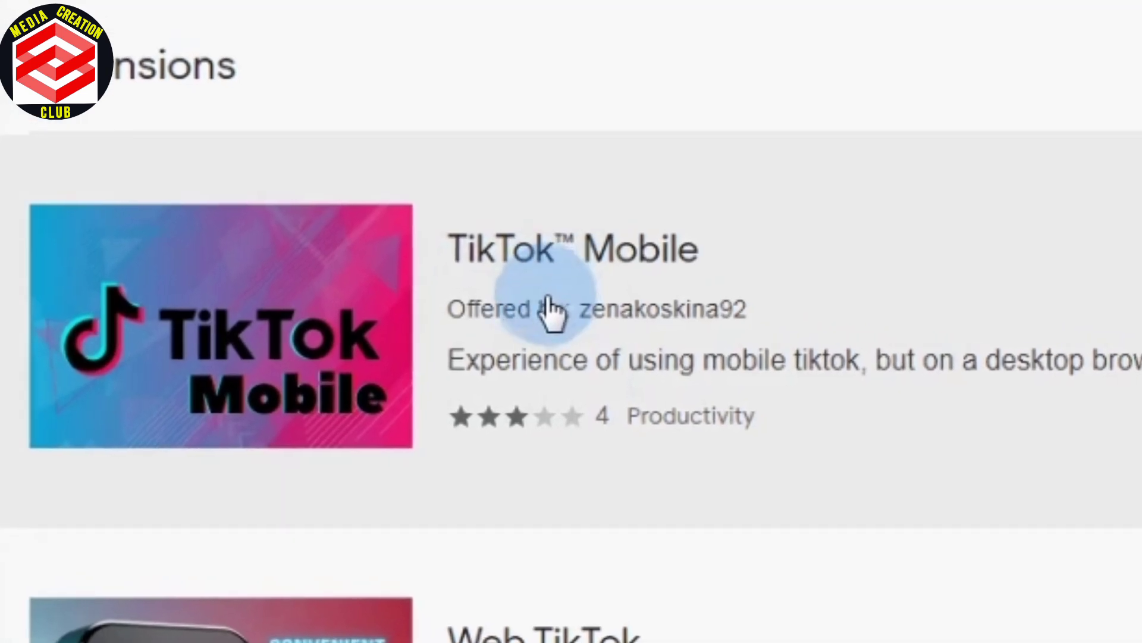
# - Look over the extensions found and open the details page of TikTok Mobile
pyautogui.click(511, 304)
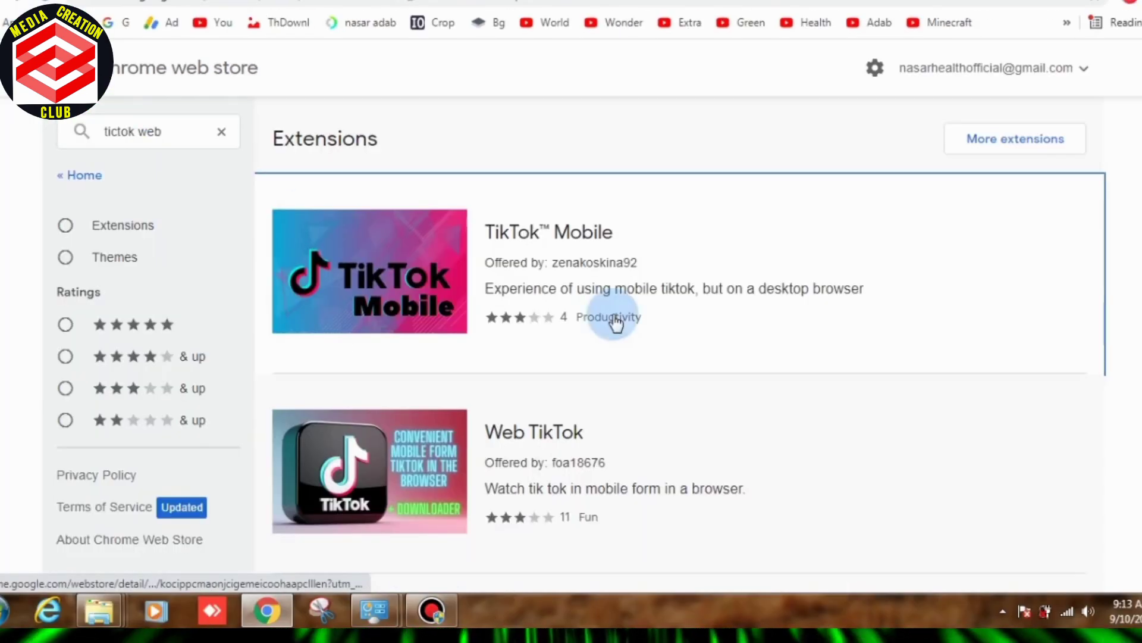
pyautogui.scroll(-4, 684, 331)
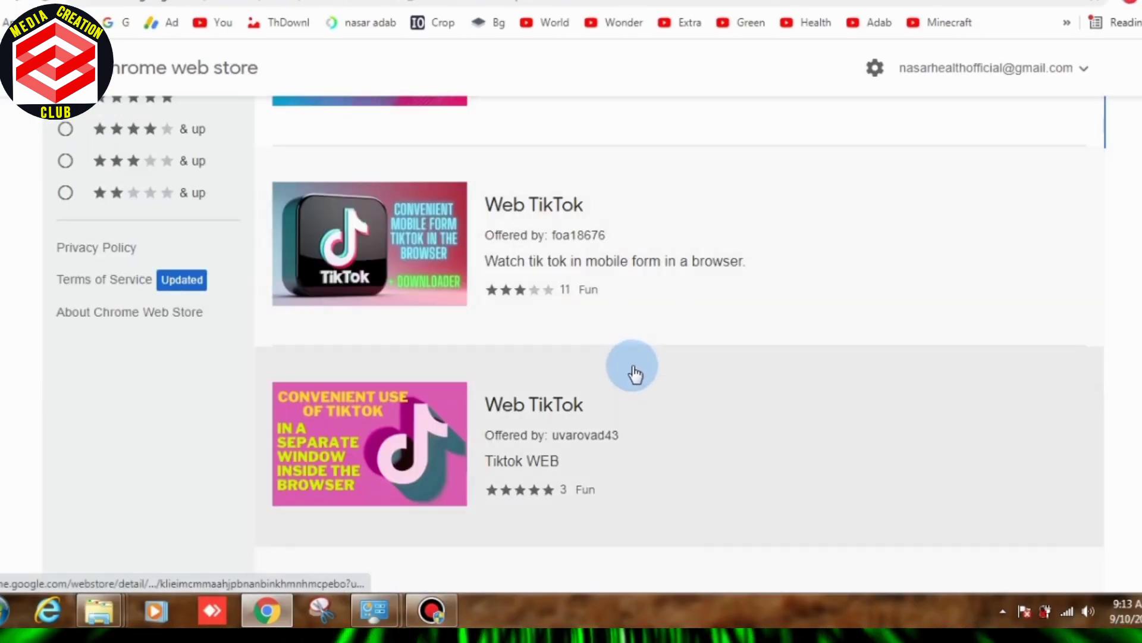
pyautogui.scroll(4, 633, 375)
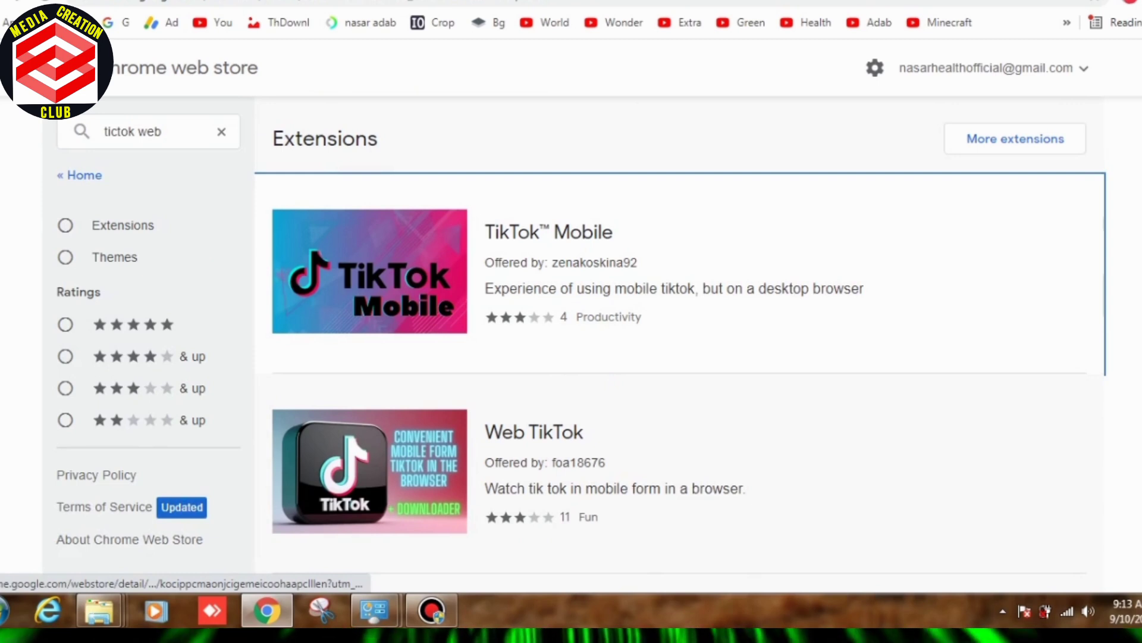
pyautogui.click(537, 288)
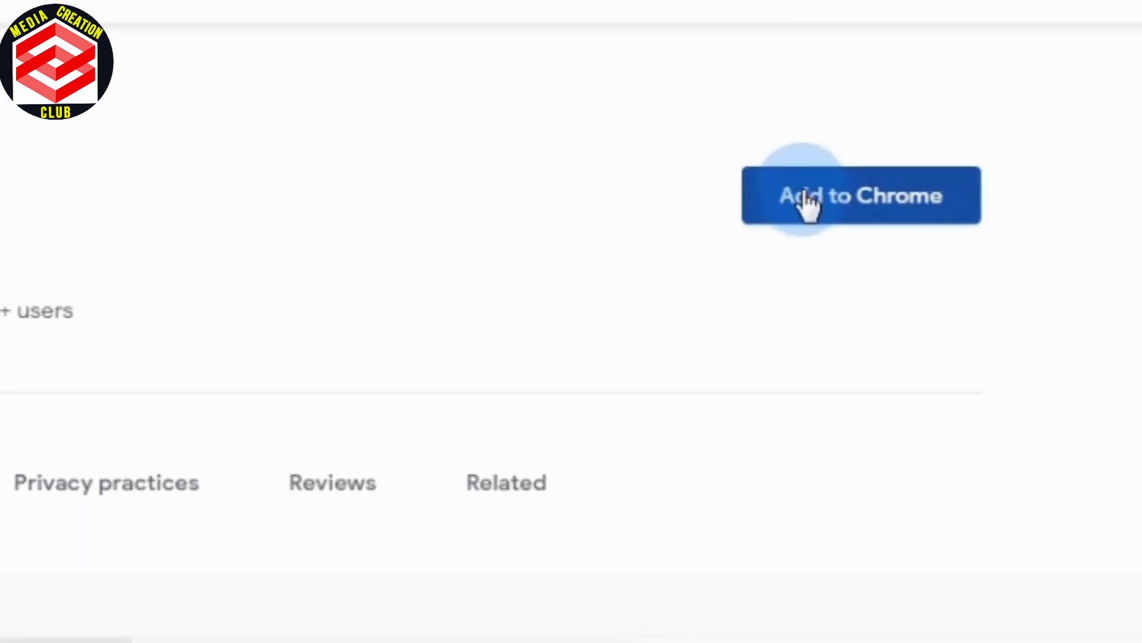
# - Add the TikTok Mobile extension to Chrome and approve its permission request
pyautogui.click(809, 203)
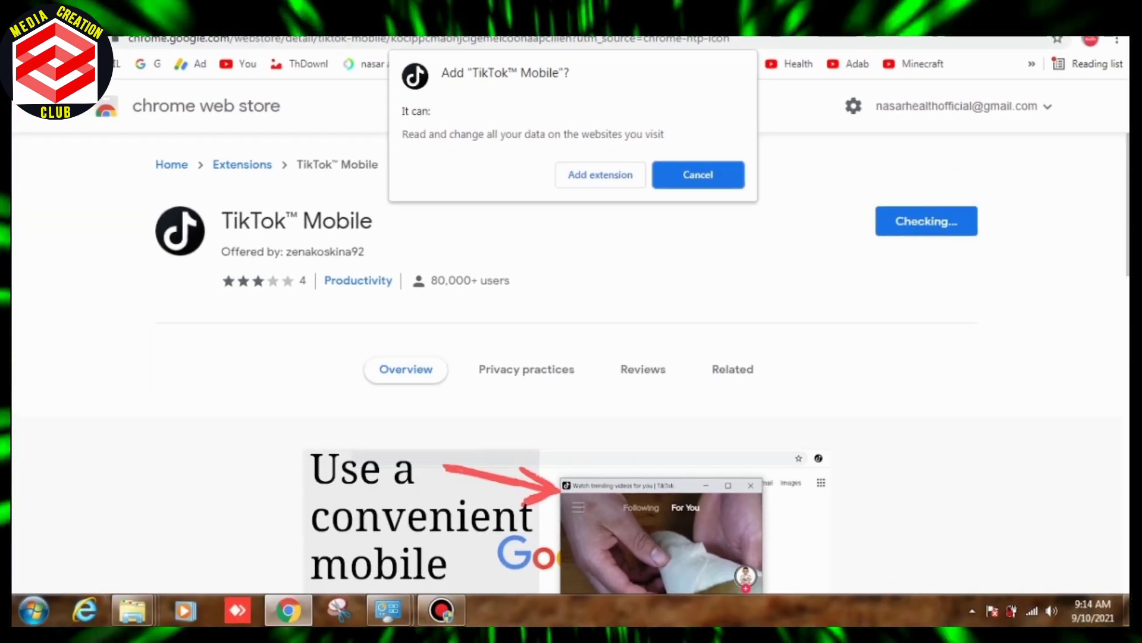
pyautogui.click(565, 202)
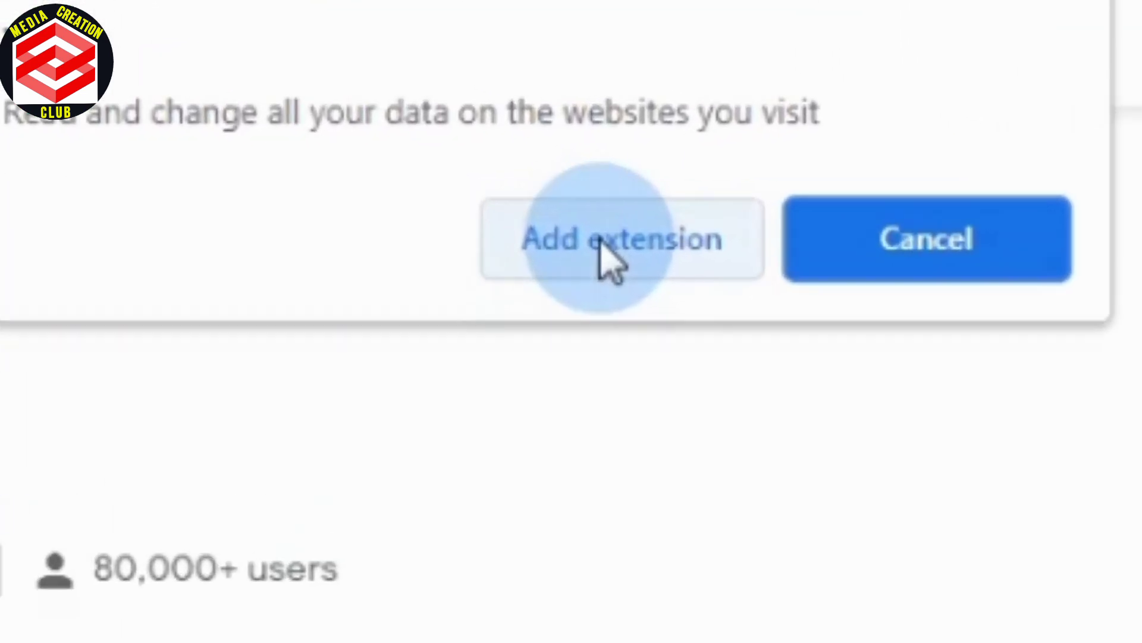
pyautogui.click(600, 242)
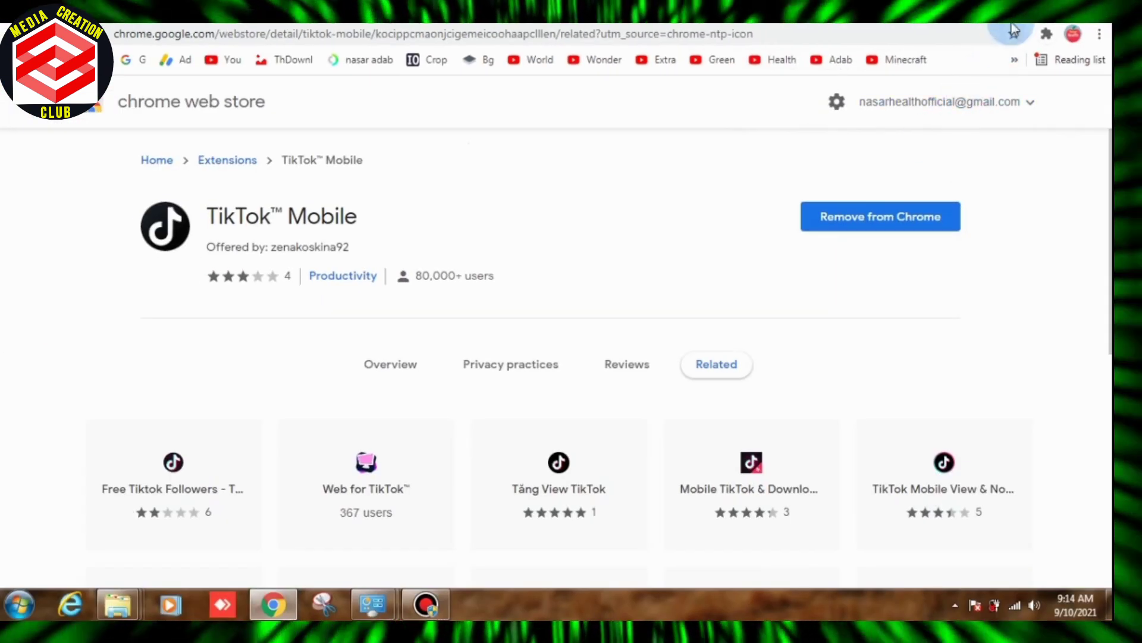
# - Pin the TikTok Mobile extension beside the address bar and launch it
pyautogui.click(1043, 36)
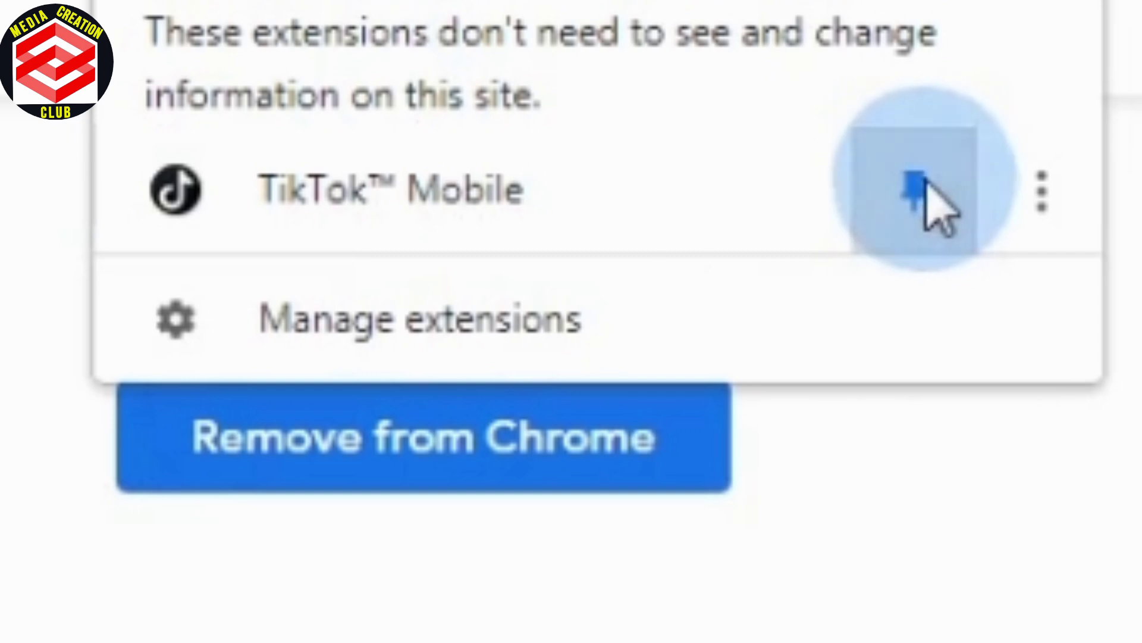
pyautogui.click(944, 523)
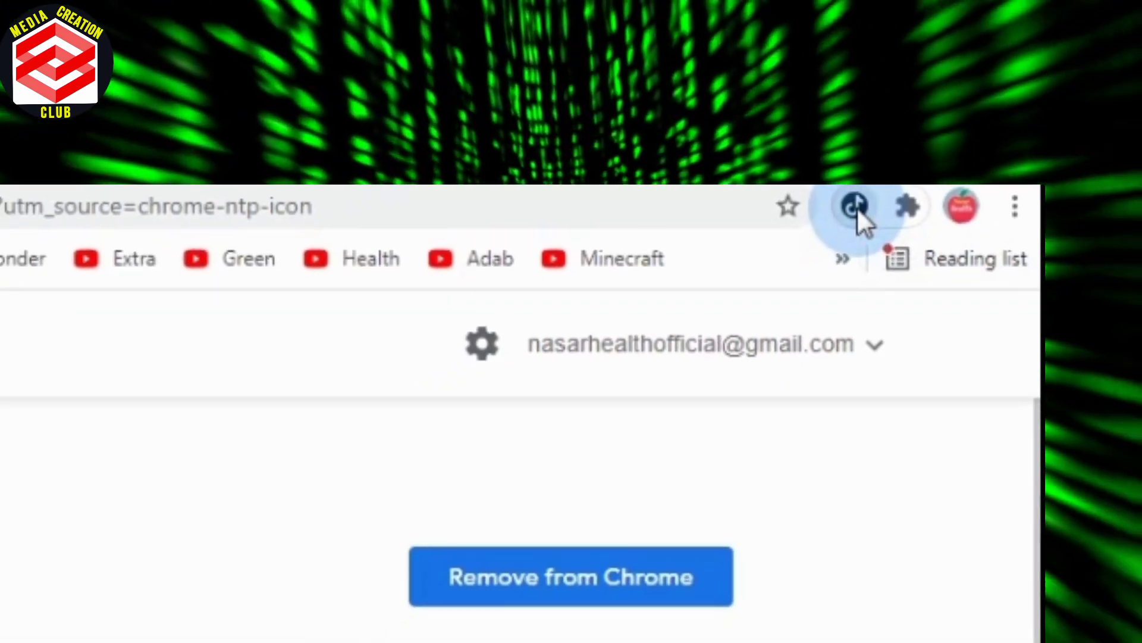
pyautogui.click(855, 206)
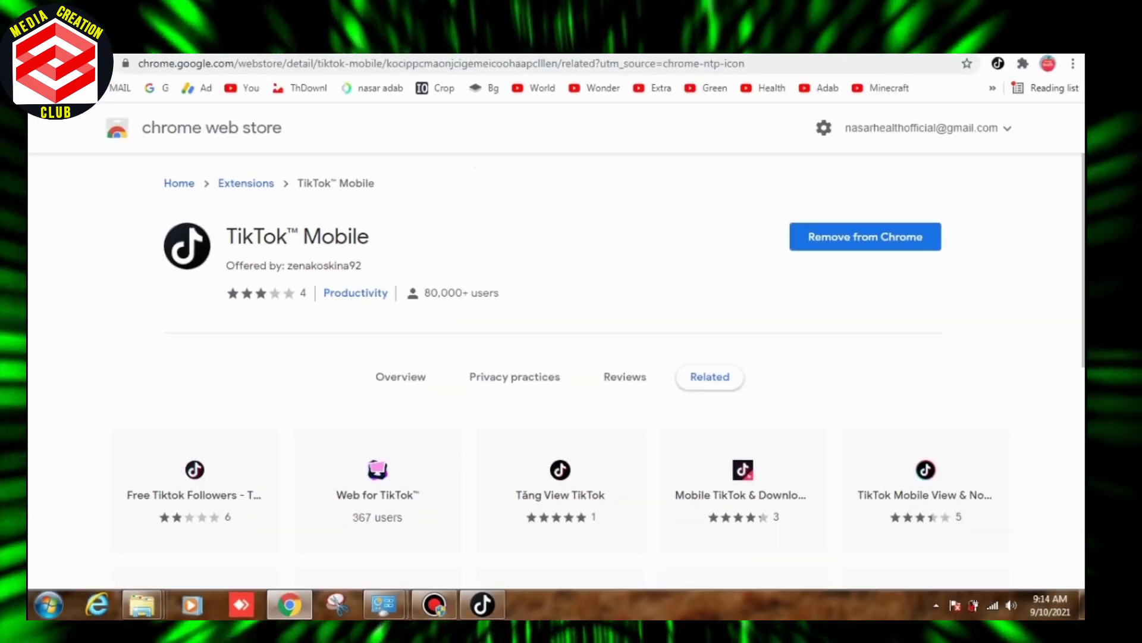
# - Show only the TikTok window over the desktop and dismiss its offer to open the app
pyautogui.press('super+d')
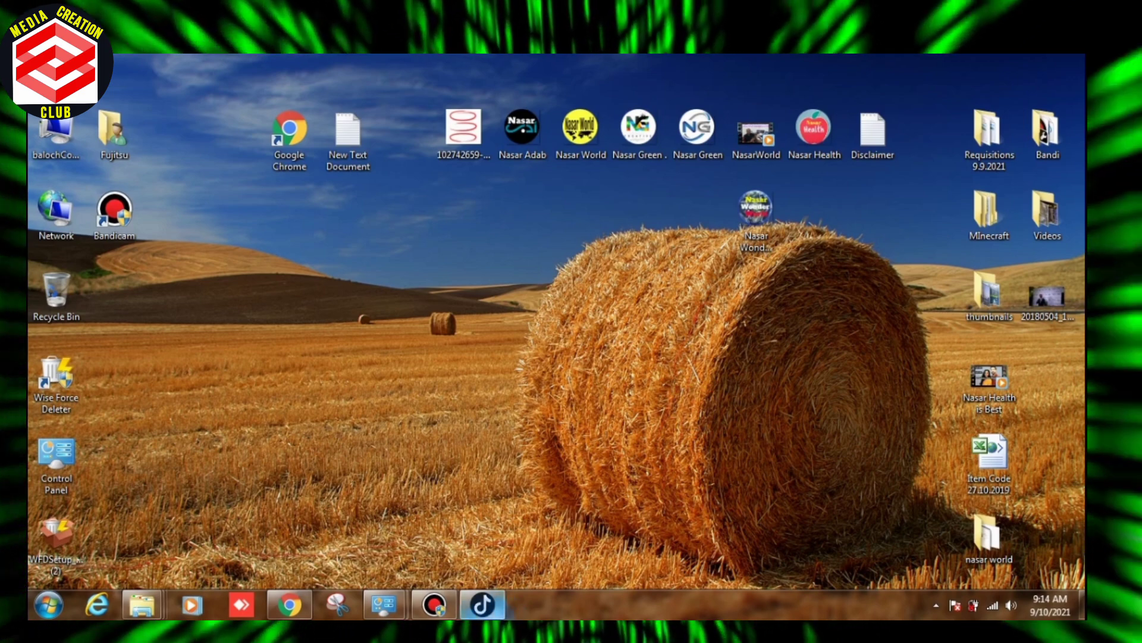
pyautogui.click(490, 616)
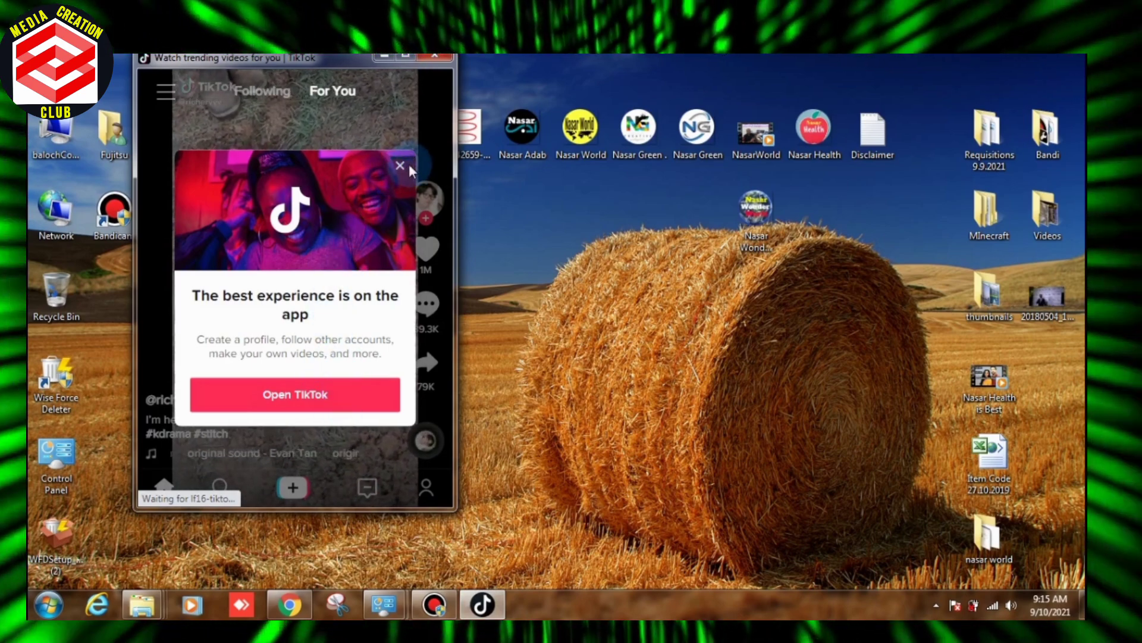
pyautogui.click(400, 165)
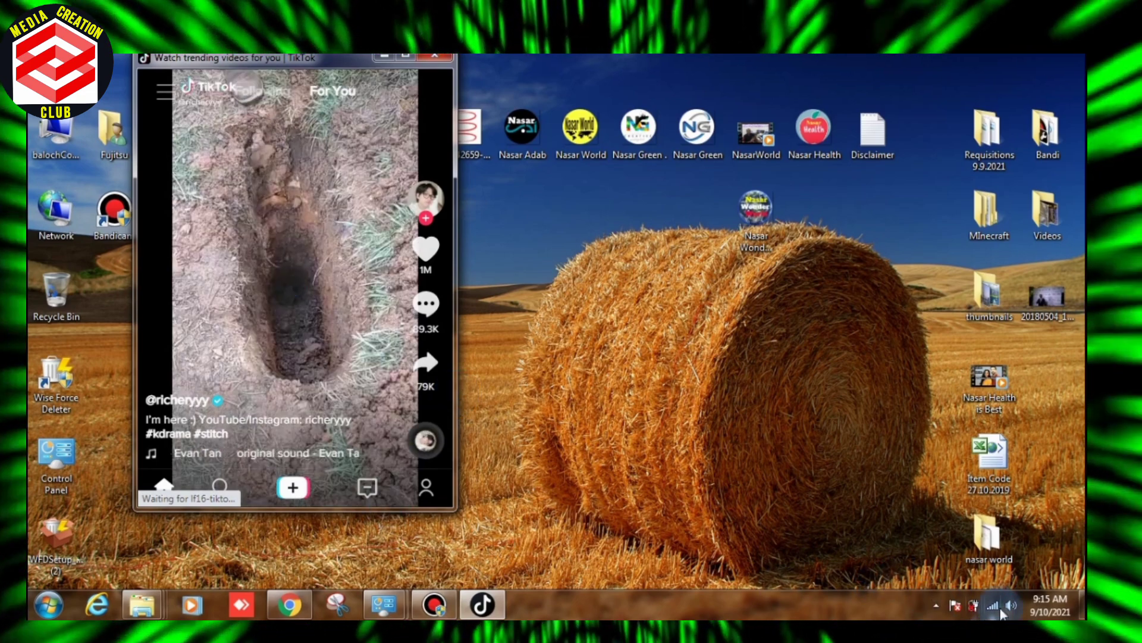
# - Mute the computer's sound and play the video in the TikTok For You feed
pyautogui.click(1012, 605)
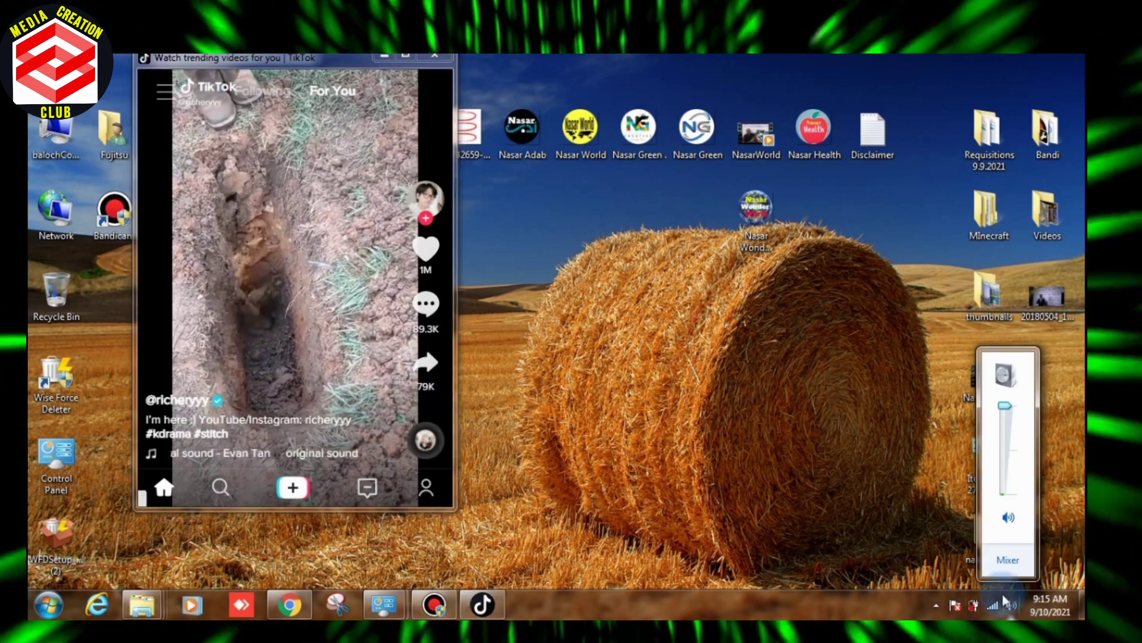
pyautogui.click(1009, 519)
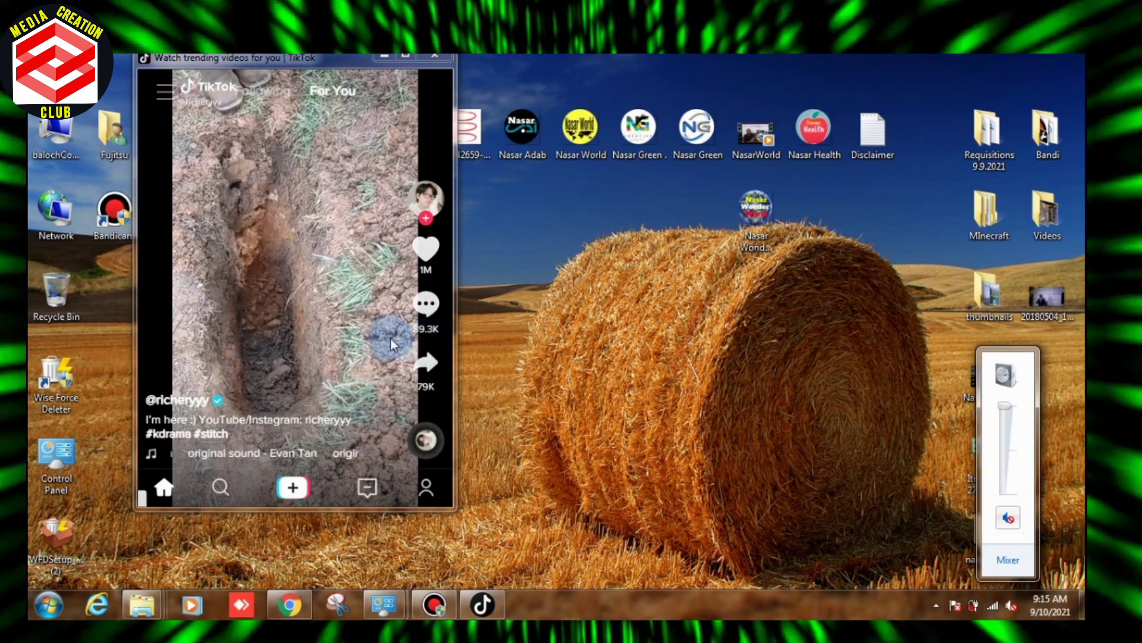
pyautogui.click(268, 320)
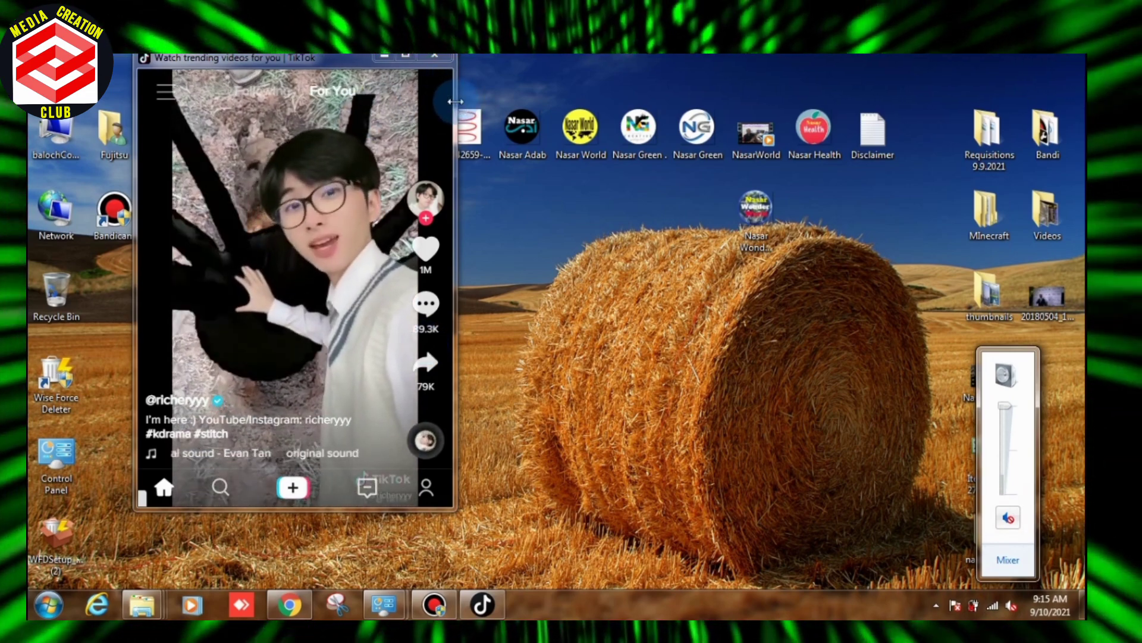
# - Widen the TikTok window to nearly the full desktop width and try to like the current video
pyautogui.moveTo(455, 101); pyautogui.dragTo(1056, 542)
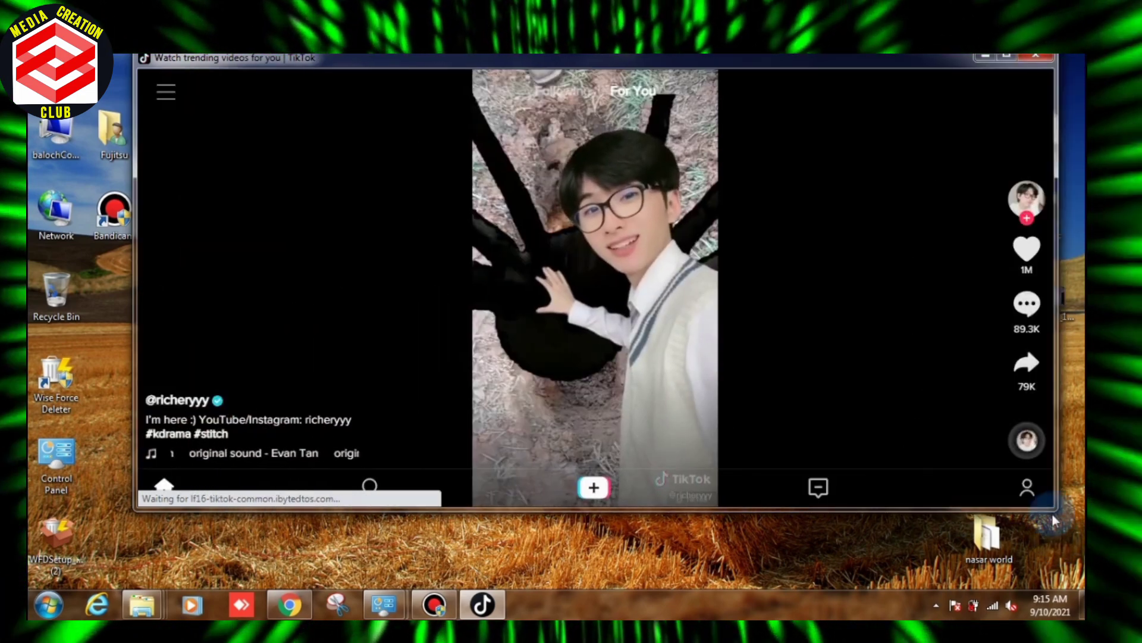
pyautogui.click(1026, 273)
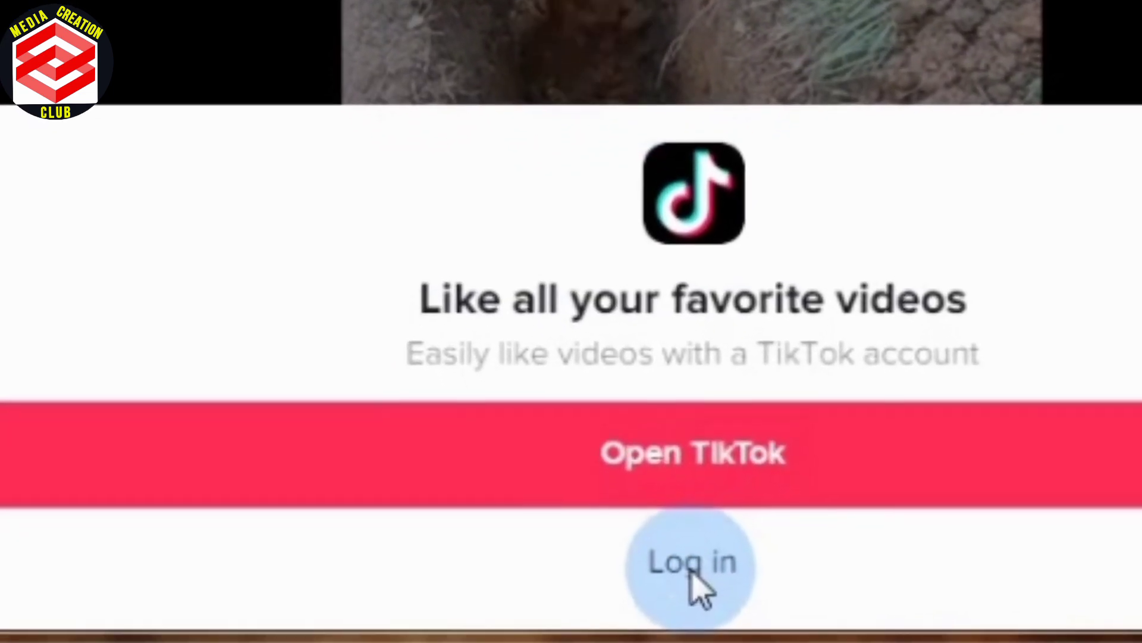
# - Open TikTok's login page from the like prompt and choose a login method
pyautogui.click(690, 532)
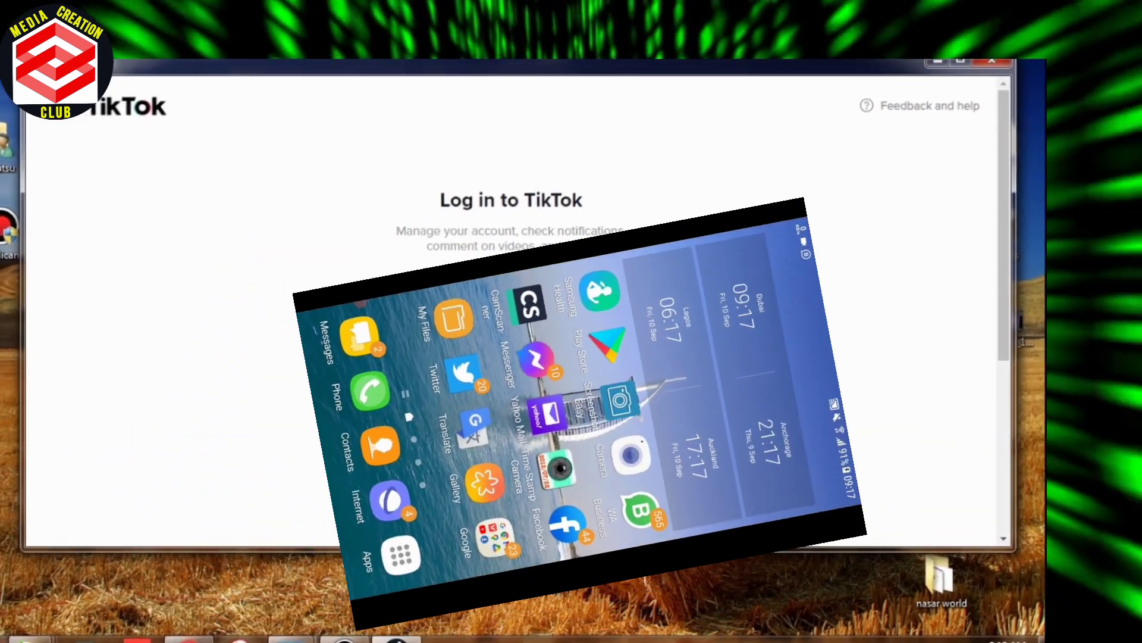
pyautogui.click(538, 301)
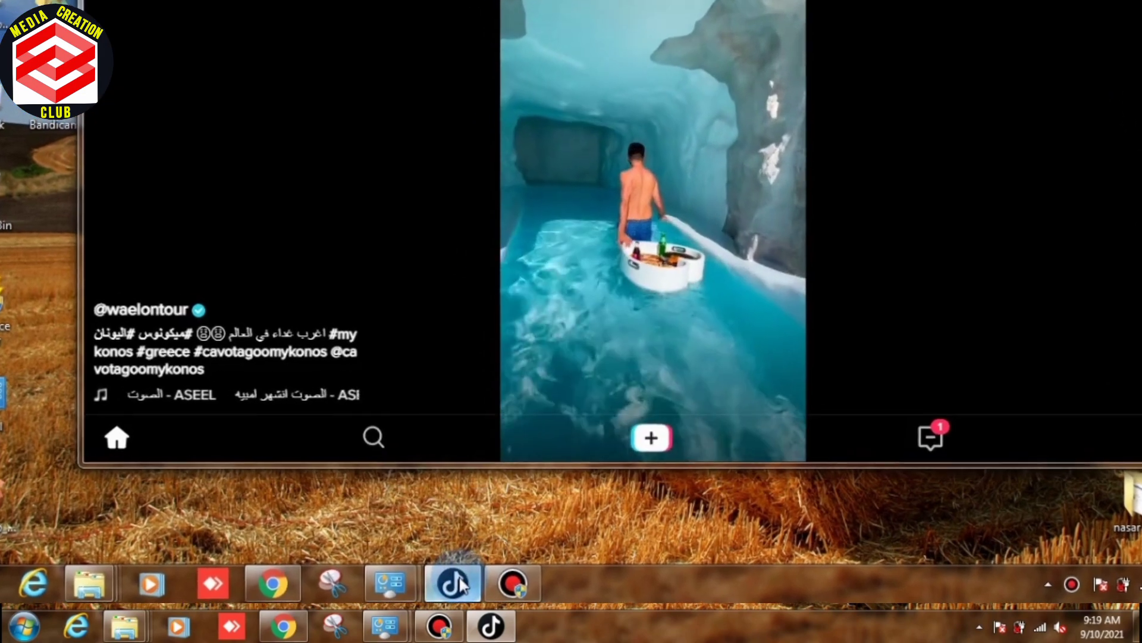
# - Pin the running TikTok Mobile program to the Windows taskbar and check that its pin option has changed
pyautogui.moveTo(458, 574)
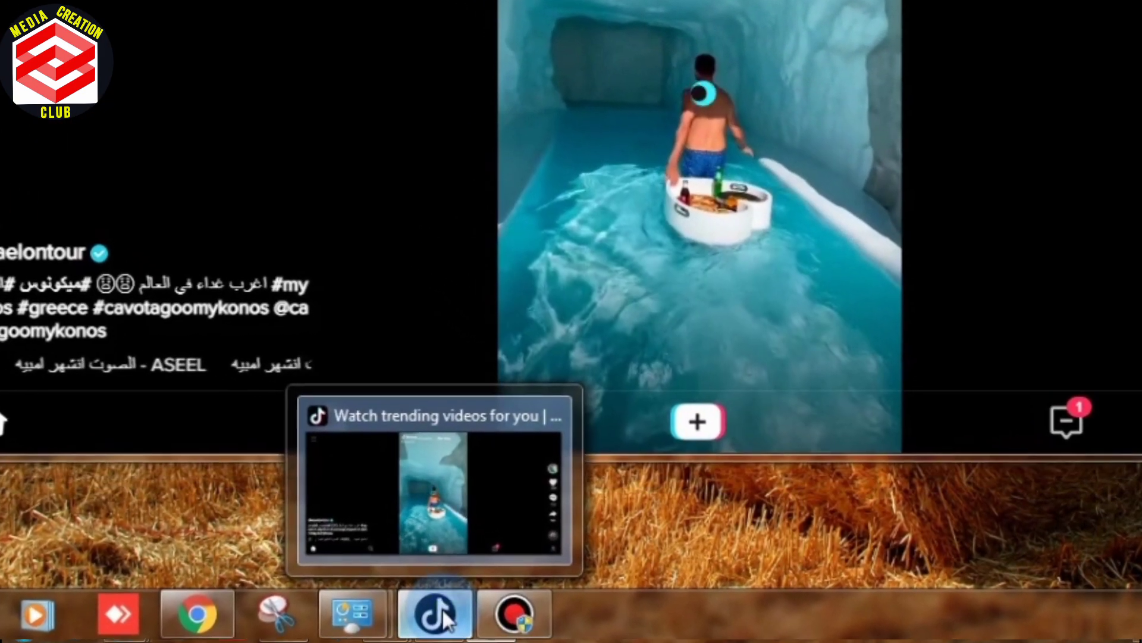
pyautogui.rightClick(445, 604)
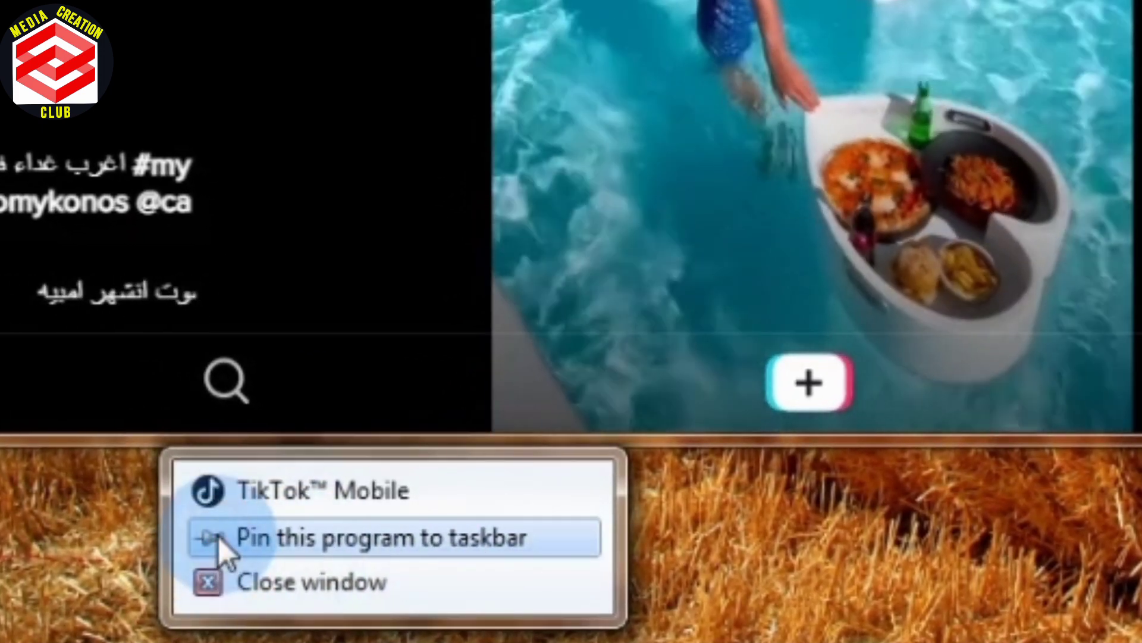
pyautogui.click(208, 538)
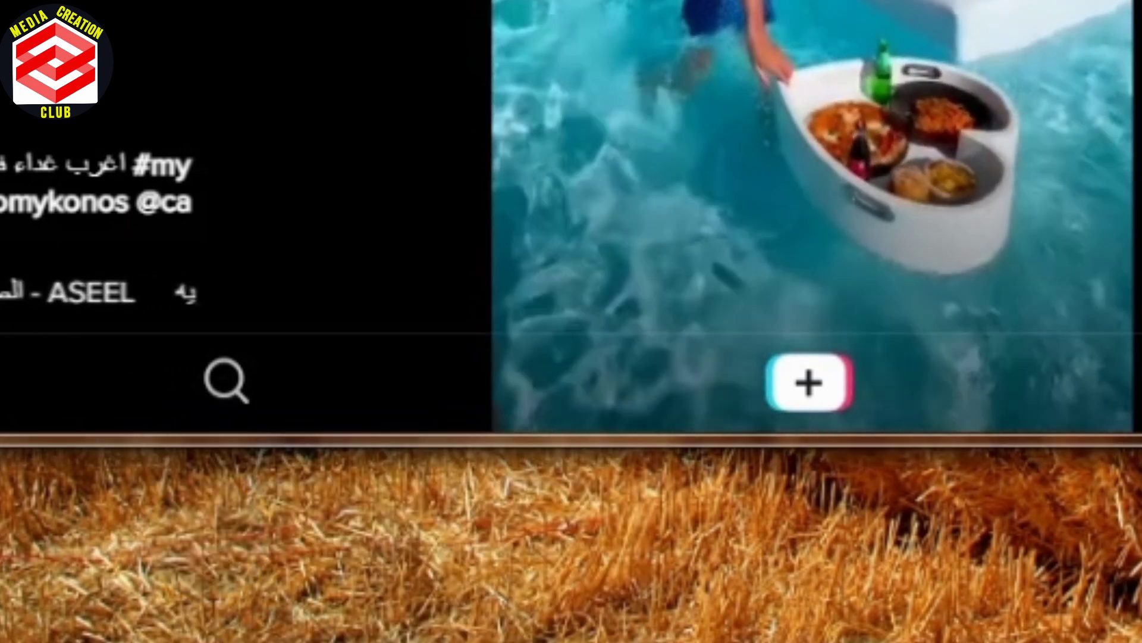
pyautogui.rightClick(257, 640)
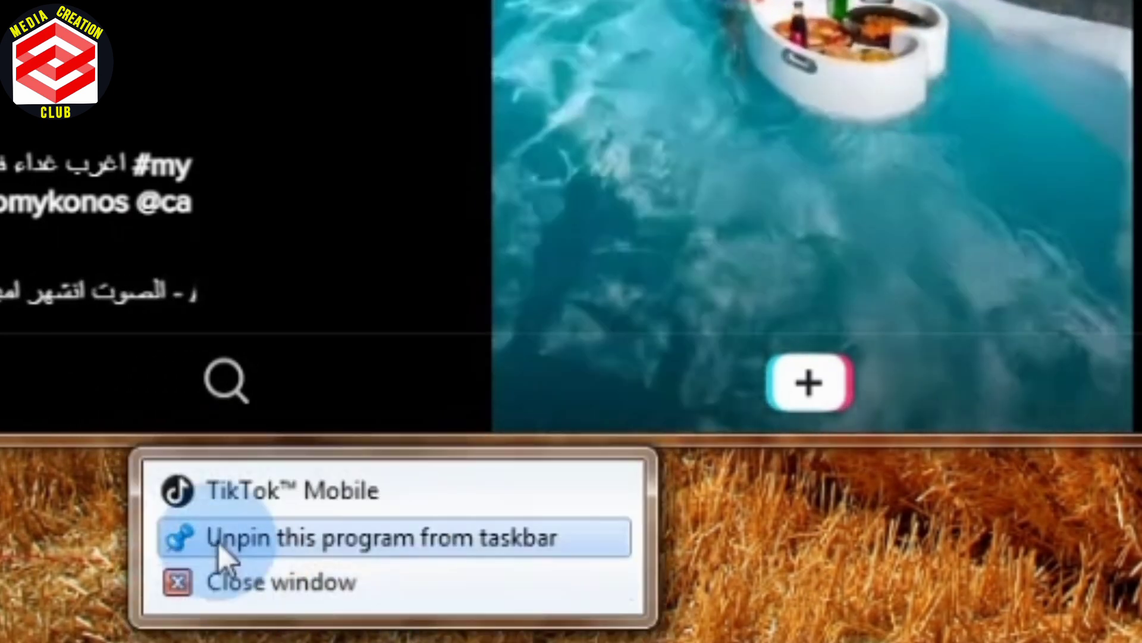
pyautogui.click(760, 607)
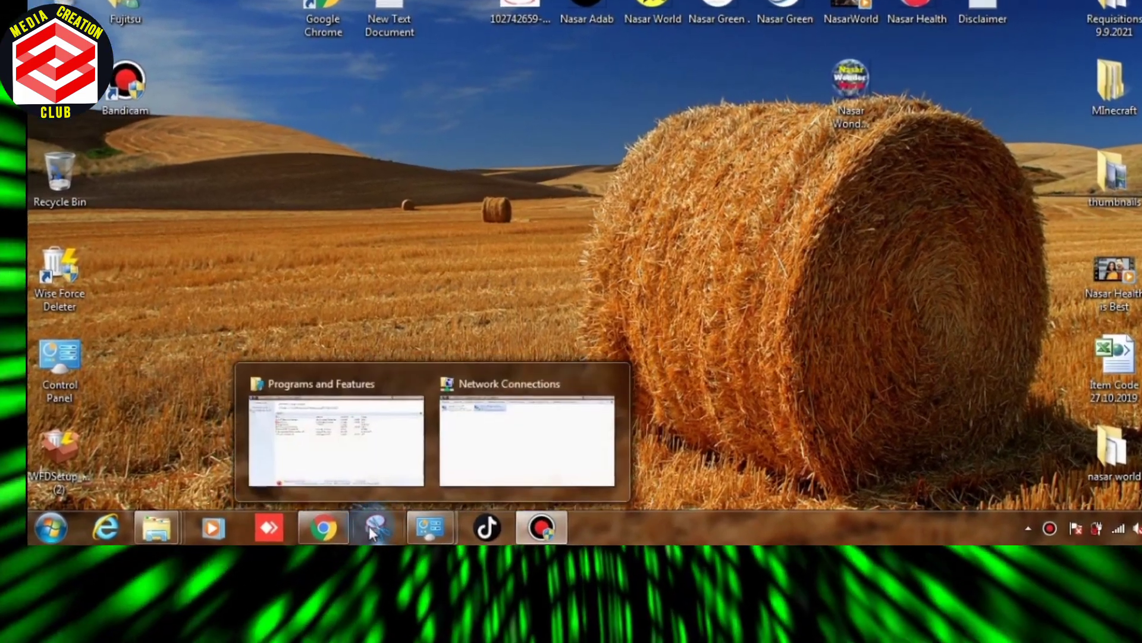
# - Switch to the Chrome window with the TikTok Mobile page of the Chrome Web Store
pyautogui.moveTo(351, 544)
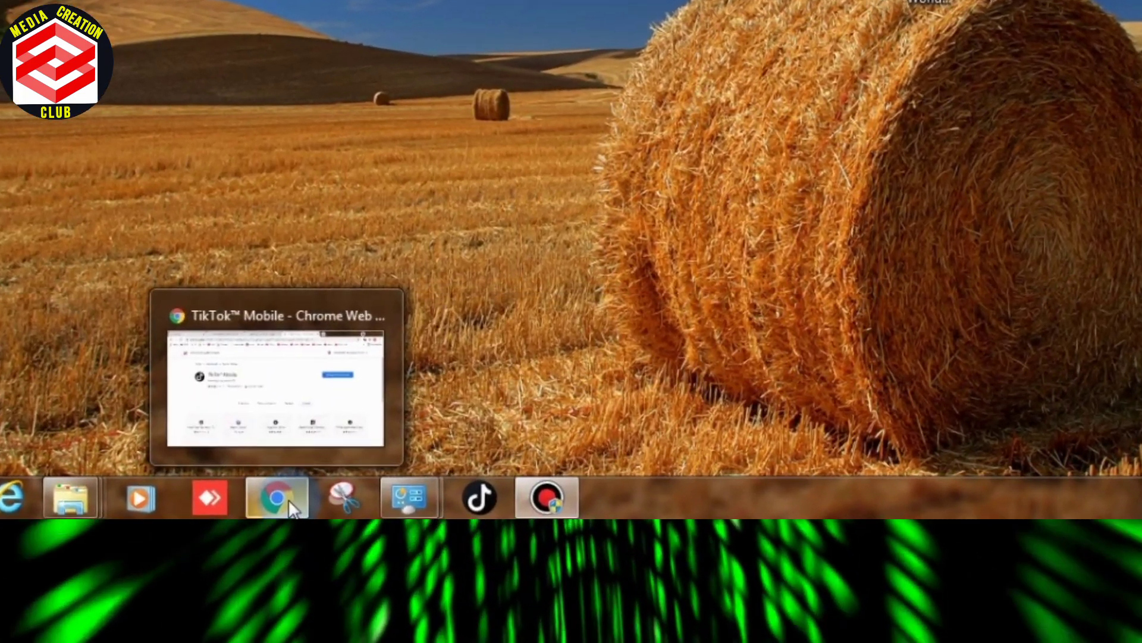